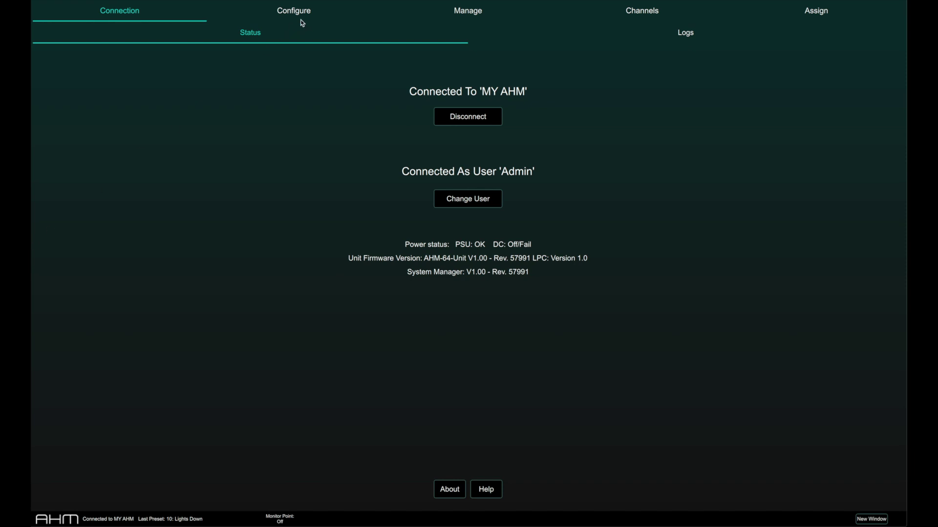
Show the IP8 controller slots under Configure > Controllers
{"action": "left_click", "coordinate": [318, 12]}
{"action": "left_click", "coordinate": [302, 34]}
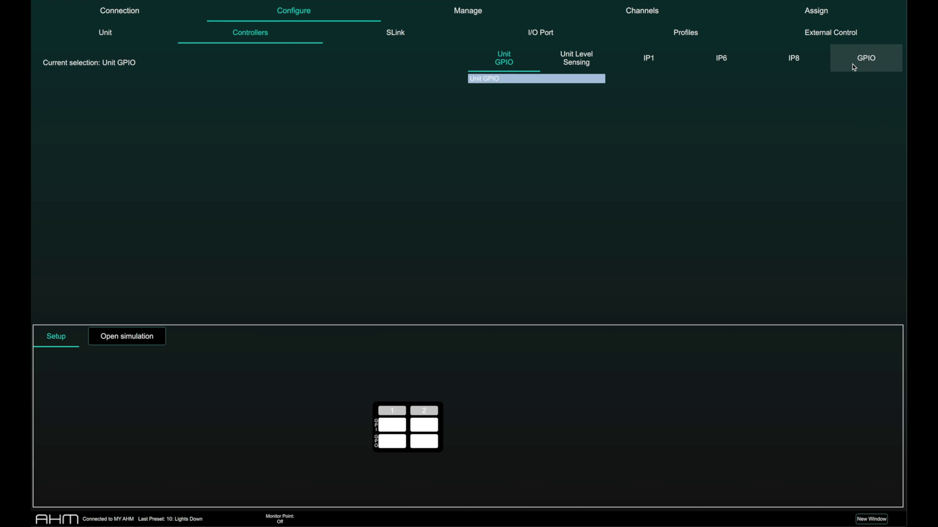
{"action": "left_click", "coordinate": [821, 67]}
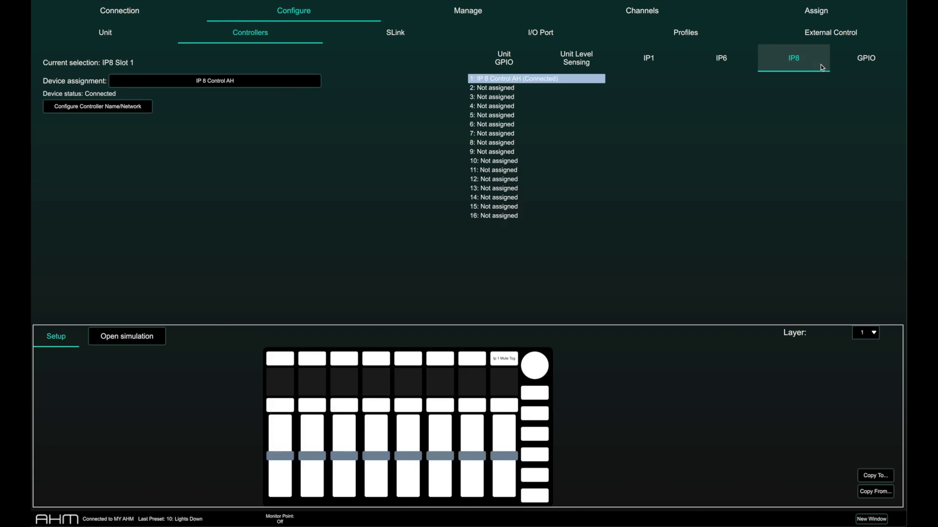
Assign IP8 slot 1 to the controller at IP address 192.168.1.73 and connect
{"action": "left_click", "coordinate": [240, 81]}
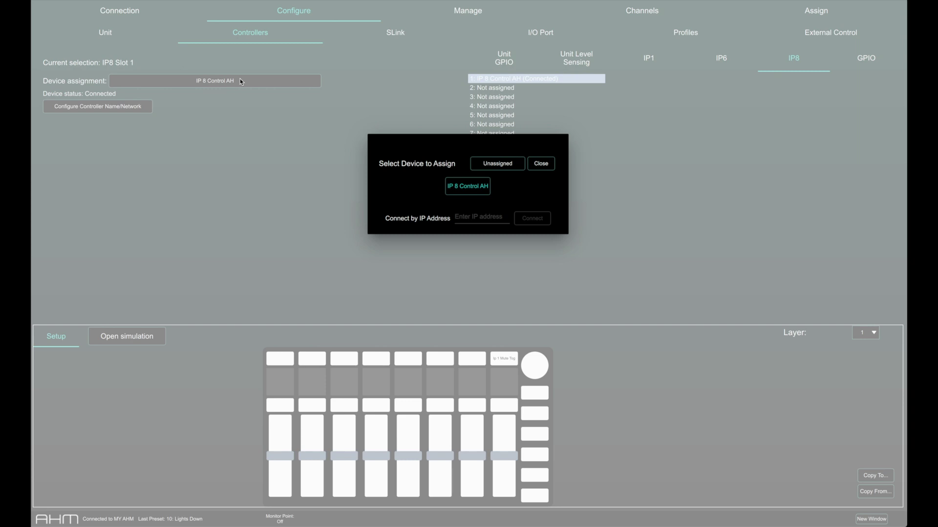
{"action": "left_click", "coordinate": [477, 215]}
{"action": "type", "text": "192.168.1.73"}
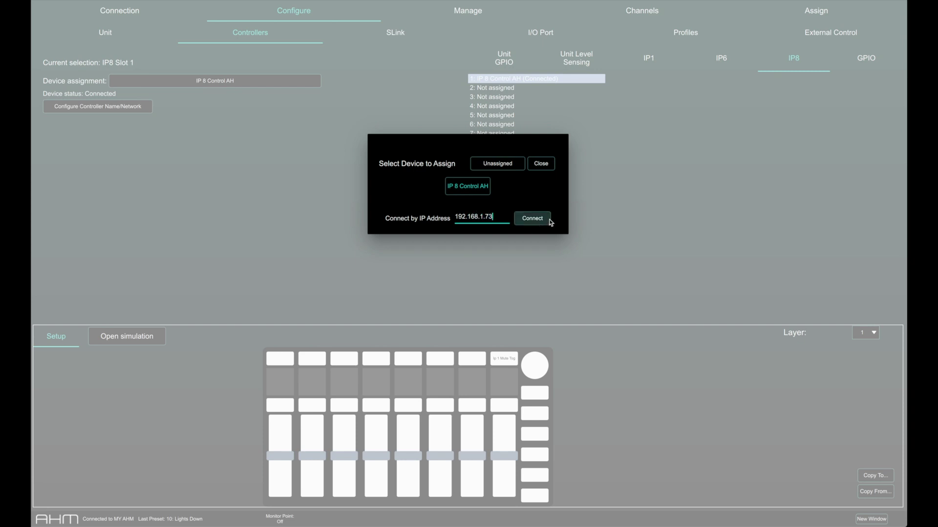
{"action": "left_click", "coordinate": [546, 218]}
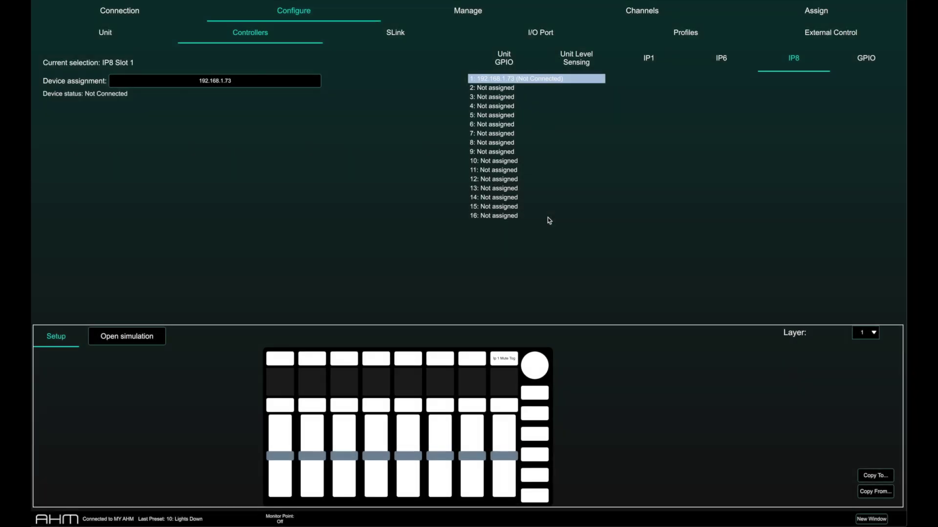
Set the first top key's press function to Input Mute on 2: Ref Mic
{"action": "left_click", "coordinate": [282, 360]}
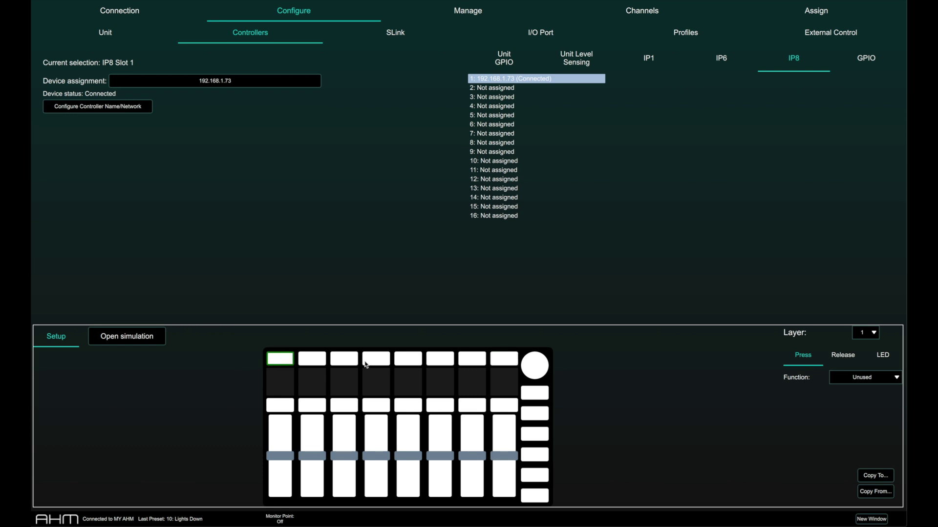
{"action": "left_click", "coordinate": [861, 377]}
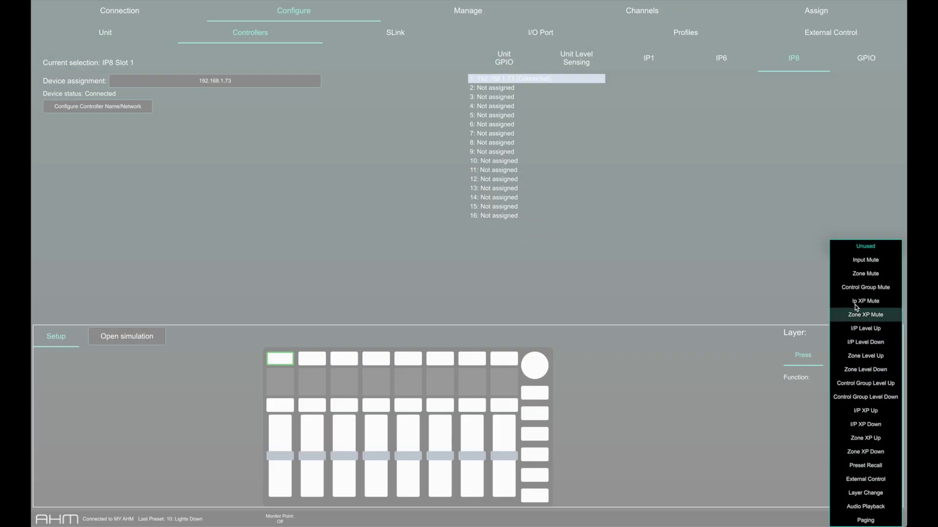
{"action": "left_click", "coordinate": [856, 262]}
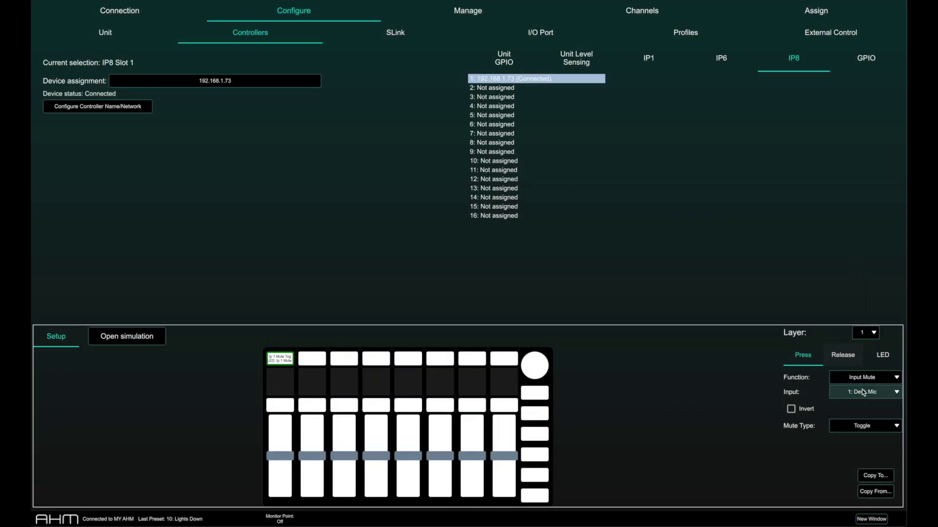
{"action": "left_click", "coordinate": [862, 392]}
{"action": "left_click", "coordinate": [355, 377]}
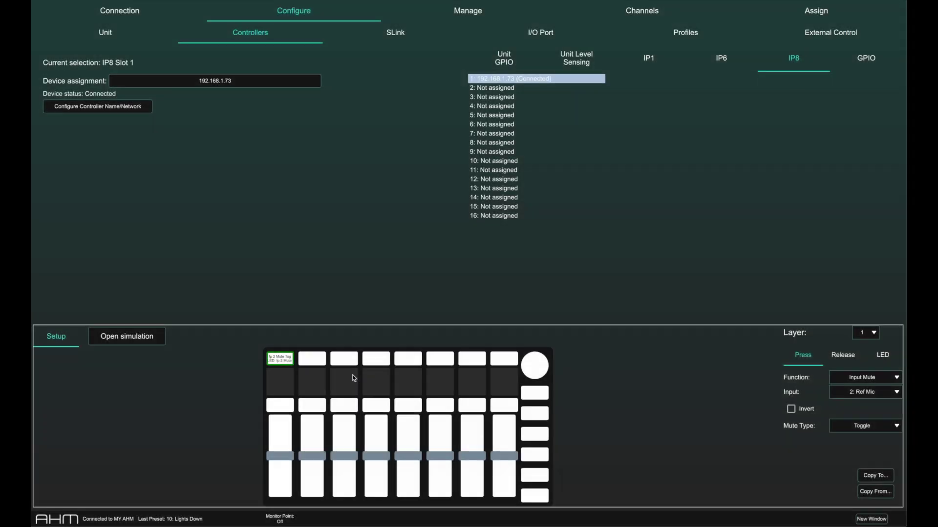
Set the key's release function to Ip XP Mute
{"action": "left_click", "coordinate": [838, 360]}
{"action": "left_click", "coordinate": [856, 379]}
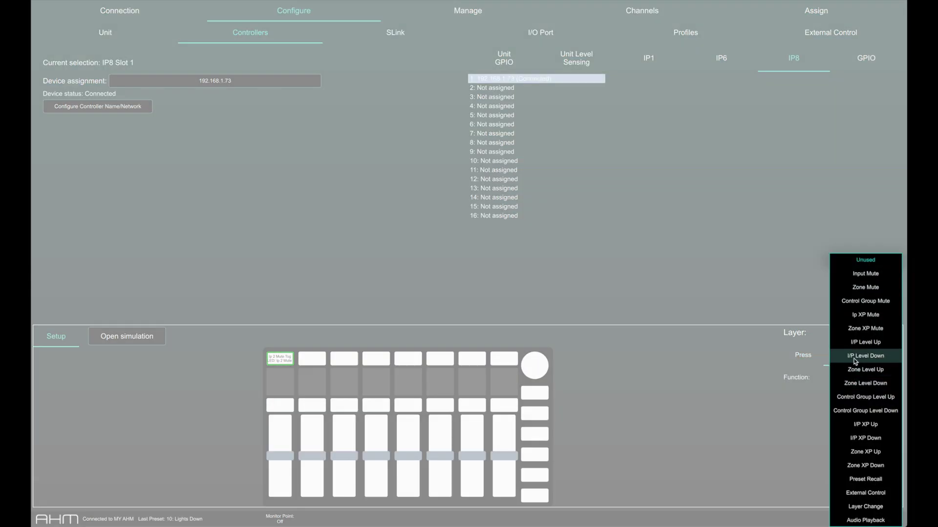
{"action": "left_click", "coordinate": [858, 315]}
{"action": "left_click", "coordinate": [803, 355]}
Make the key a Paging key from 1: Desk Mic covering Zones 1 and 3
{"action": "left_click", "coordinate": [862, 378]}
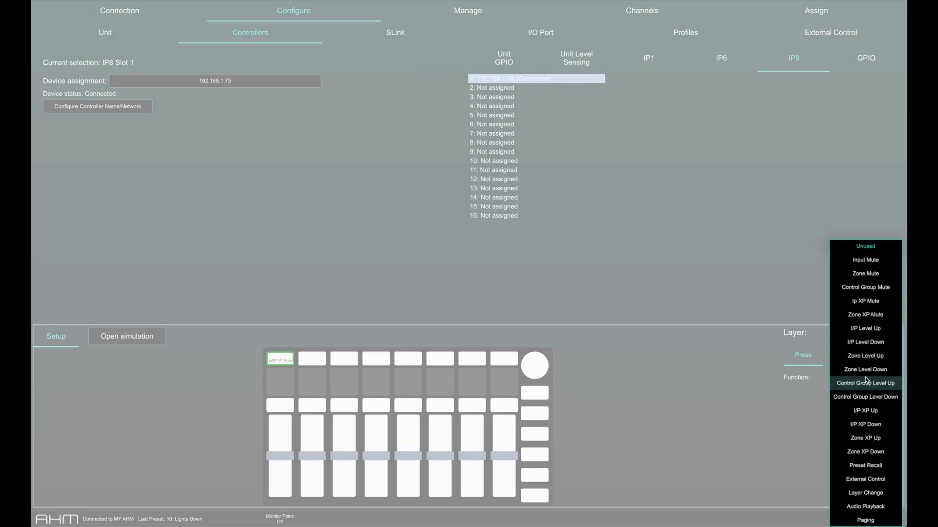
{"action": "left_click", "coordinate": [872, 520]}
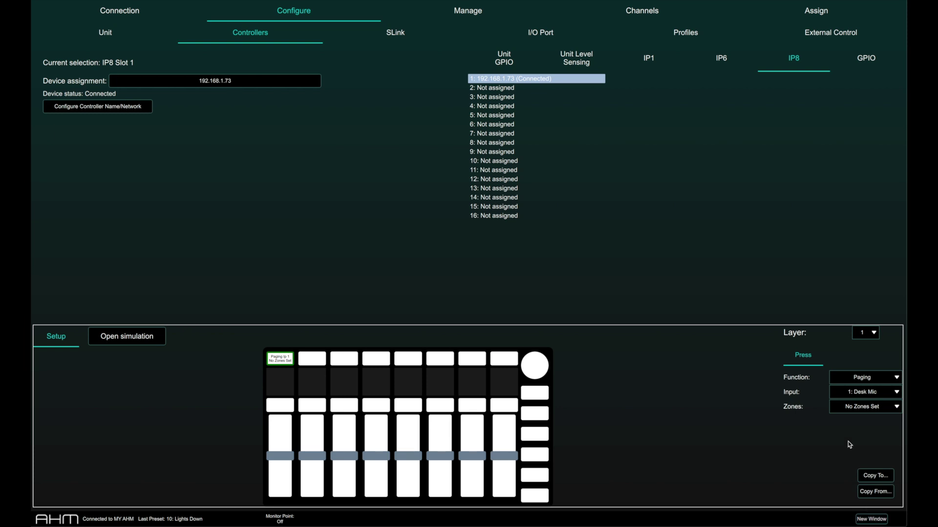
{"action": "left_click", "coordinate": [854, 398]}
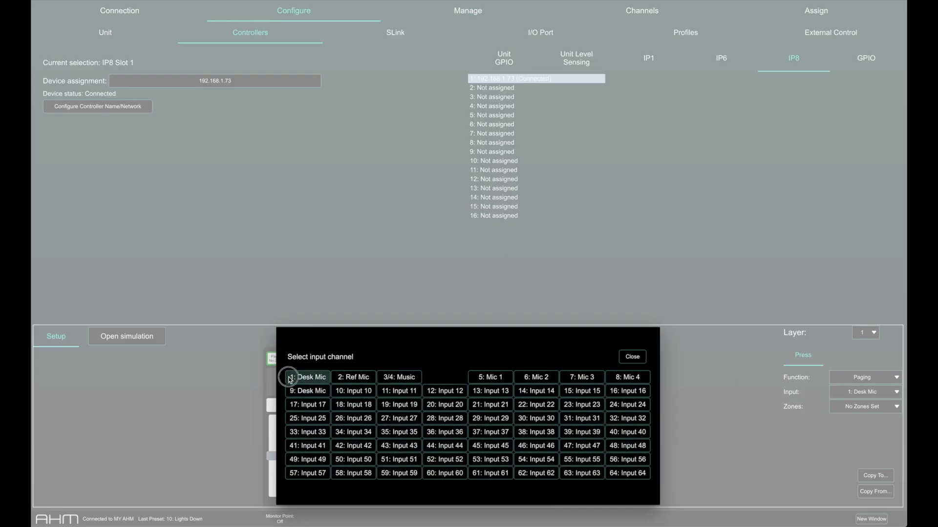
{"action": "left_click", "coordinate": [292, 380]}
{"action": "left_click", "coordinate": [857, 410]}
{"action": "left_click", "coordinate": [314, 426]}
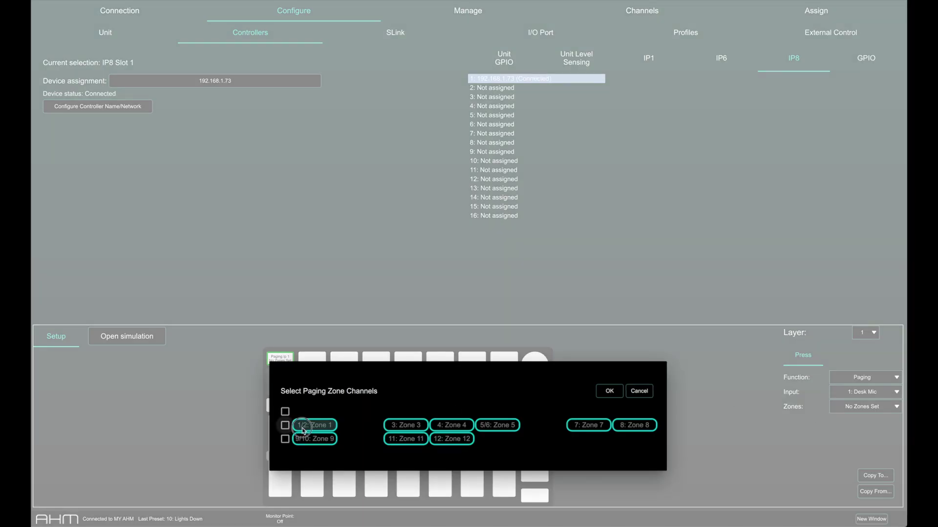
{"action": "left_click", "coordinate": [406, 426]}
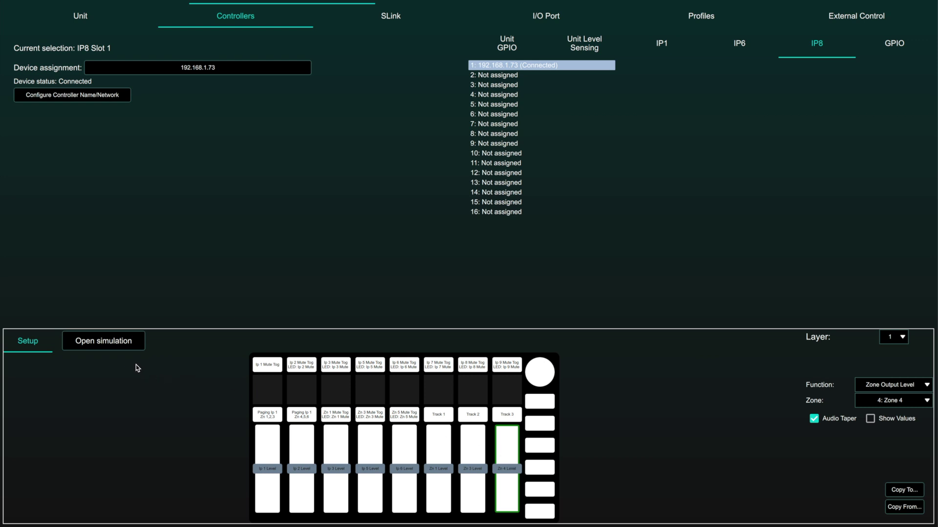
Test the Music and Ref Mic faders and the Ref Mic mute in the controller simulation
{"action": "left_click", "coordinate": [115, 341]}
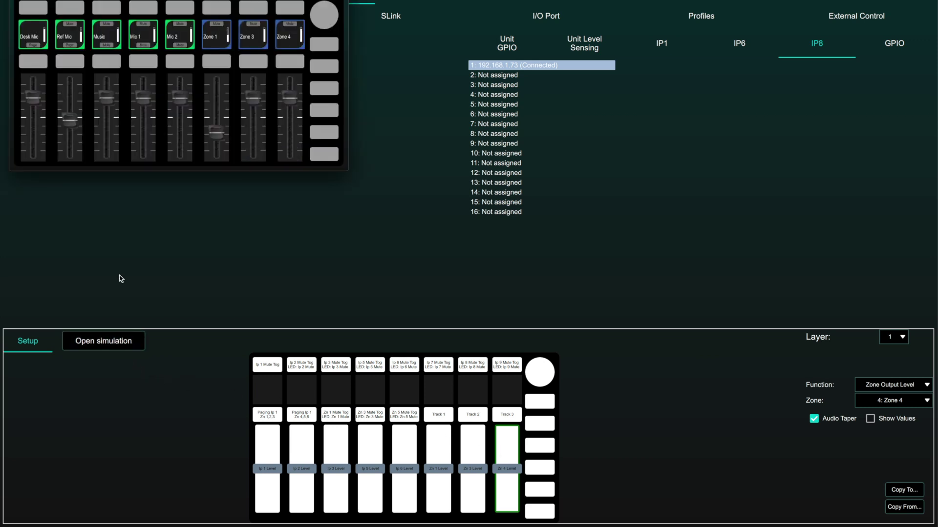
{"action": "left_click_drag", "start_coordinate": [106, 102], "coordinate": [71, 114]}
{"action": "left_click", "coordinate": [39, 7]}
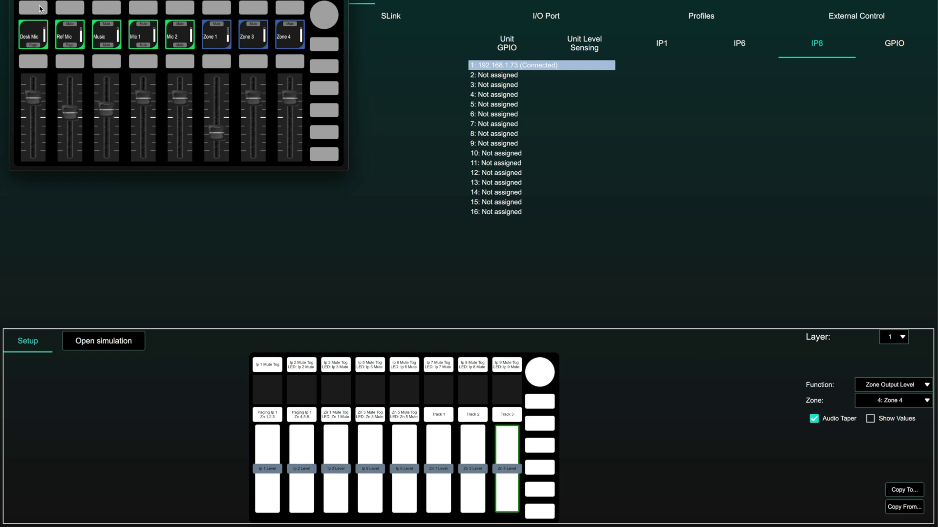
{"action": "left_click", "coordinate": [67, 9]}
{"action": "left_click", "coordinate": [40, 58]}
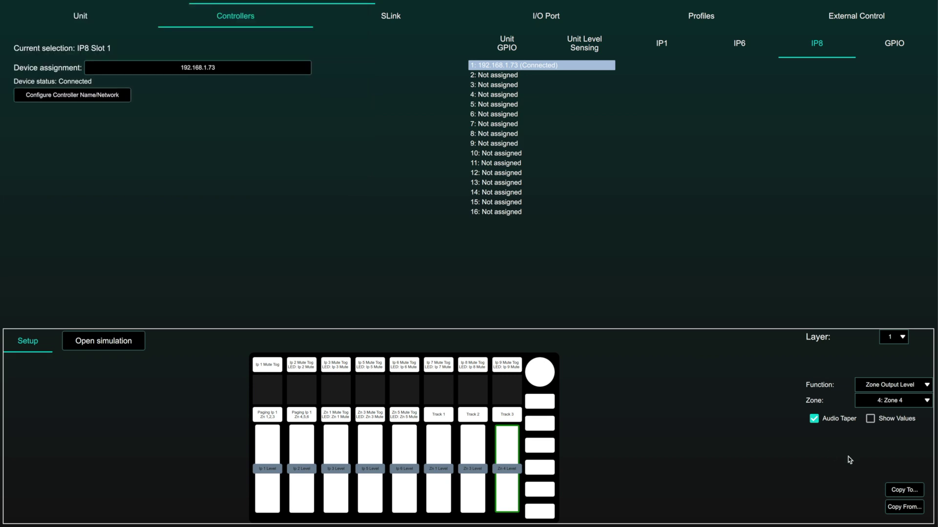
Copy the IP8 slot settings to slot 2
{"action": "left_click", "coordinate": [918, 491]}
{"action": "left_click", "coordinate": [432, 422]}
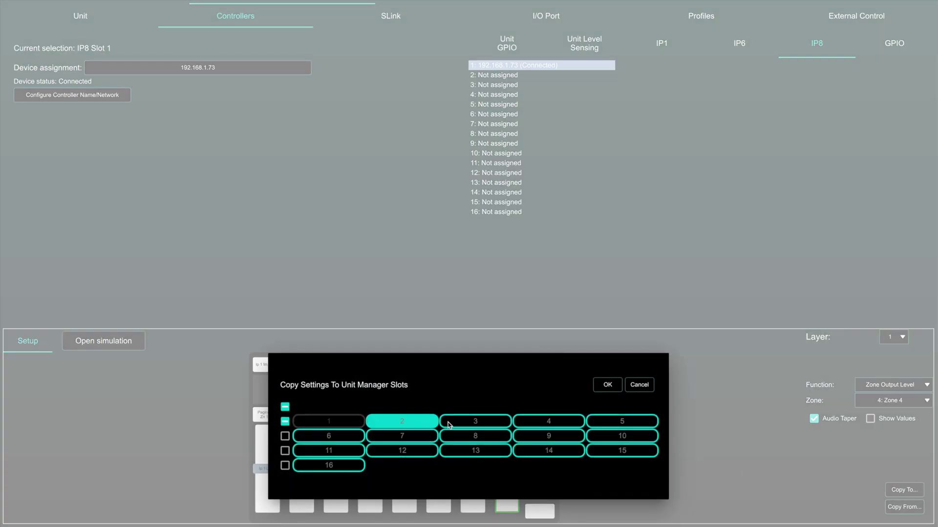
{"action": "left_click", "coordinate": [606, 385]}
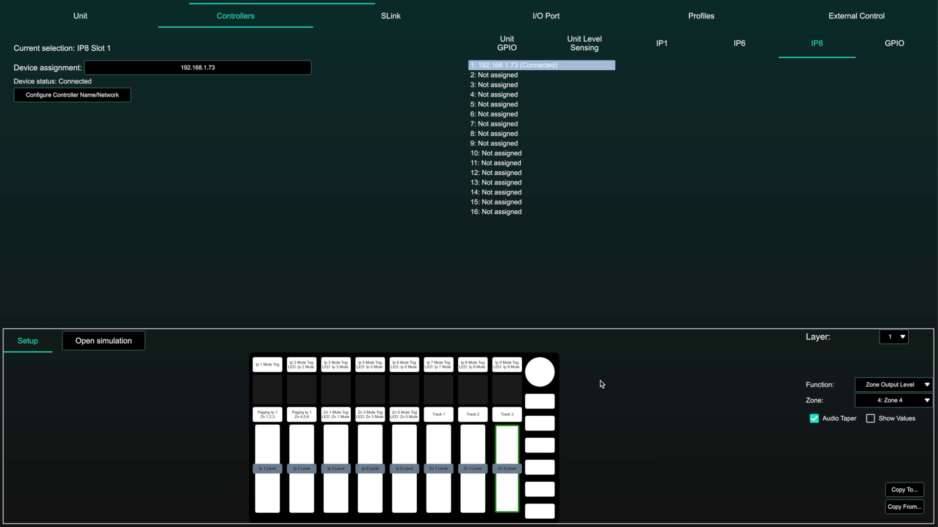
{"action": "left_click", "coordinate": [586, 35]}
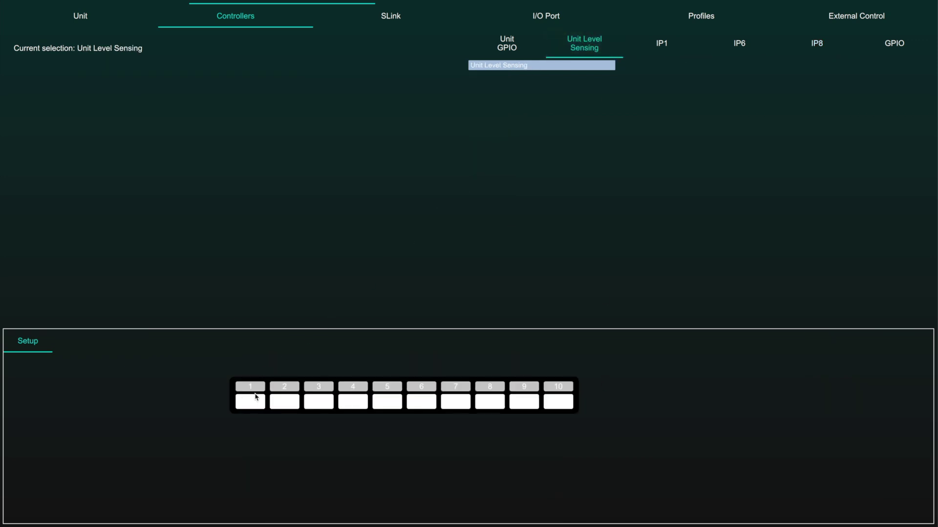
Review level-sensing virtual switches 1 through 10, then return to switch 1's function list
{"action": "left_click", "coordinate": [252, 403]}
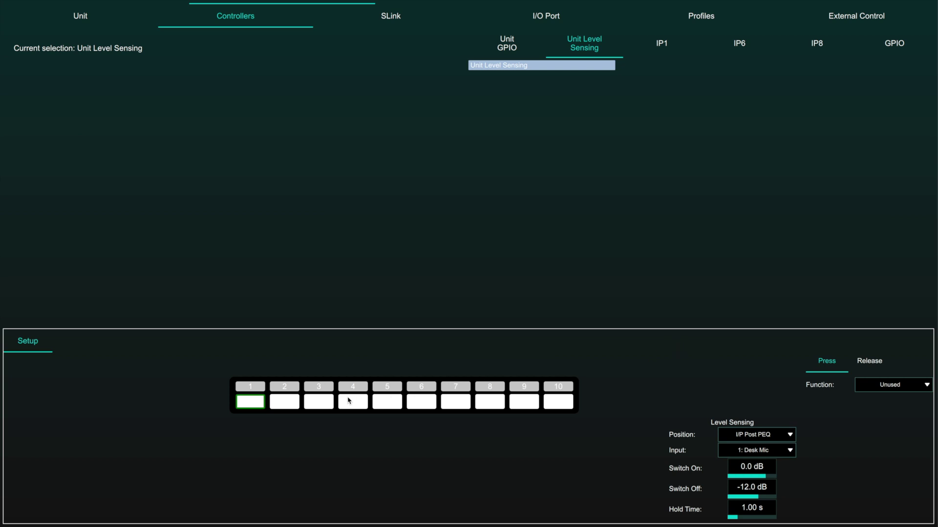
{"action": "left_click", "coordinate": [290, 405]}
{"action": "left_click", "coordinate": [321, 403]}
{"action": "left_click", "coordinate": [360, 405]}
{"action": "left_click", "coordinate": [387, 403]}
{"action": "left_click", "coordinate": [421, 403]}
{"action": "left_click", "coordinate": [455, 403]}
{"action": "left_click", "coordinate": [489, 405]}
{"action": "left_click", "coordinate": [516, 404]}
{"action": "left_click", "coordinate": [559, 405]}
{"action": "left_click", "coordinate": [249, 407]}
{"action": "left_click", "coordinate": [891, 386]}
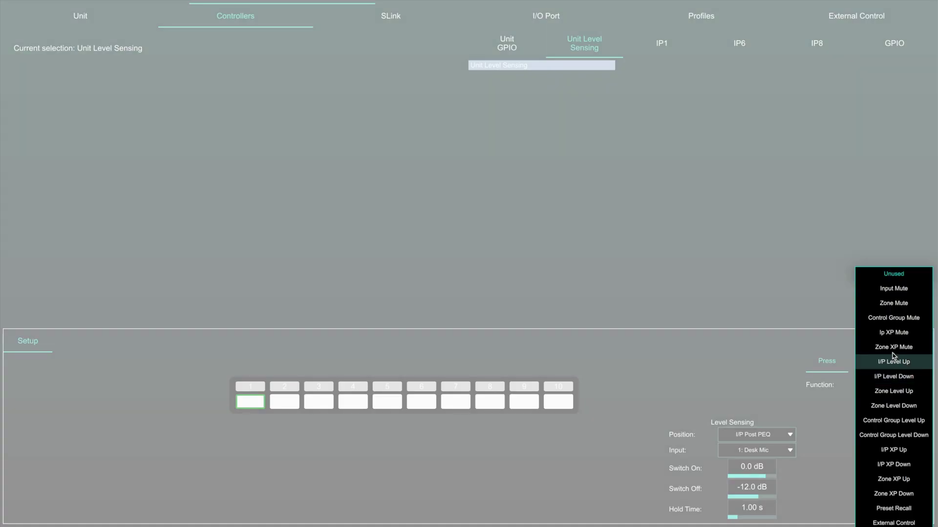
Make switch 1 an Input Mute sensing 2: Ref Mic at I/P Post PEQ
{"action": "left_click", "coordinate": [897, 299]}
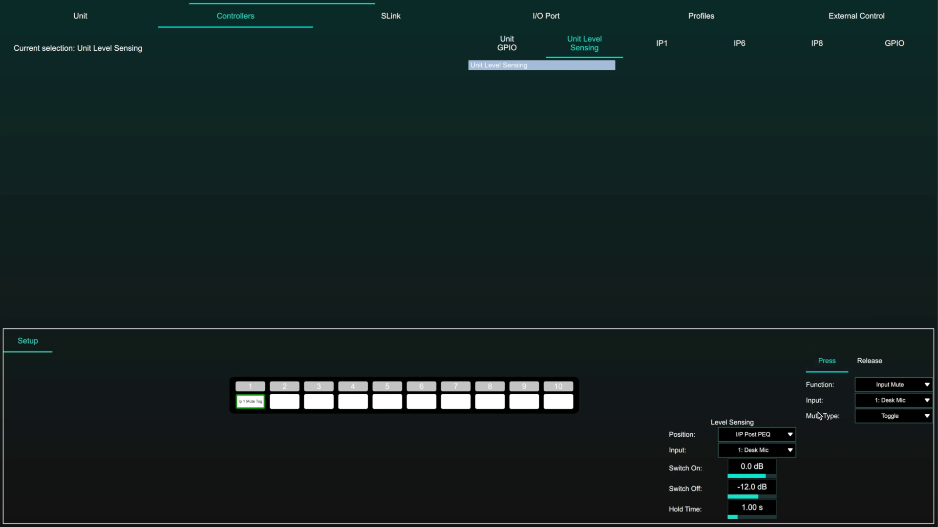
{"action": "left_click", "coordinate": [791, 434]}
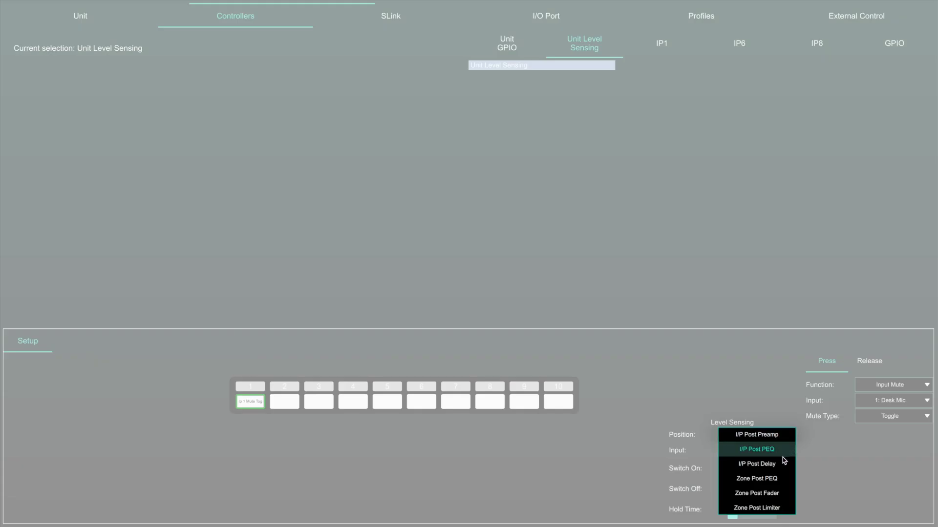
{"action": "left_click", "coordinate": [811, 505]}
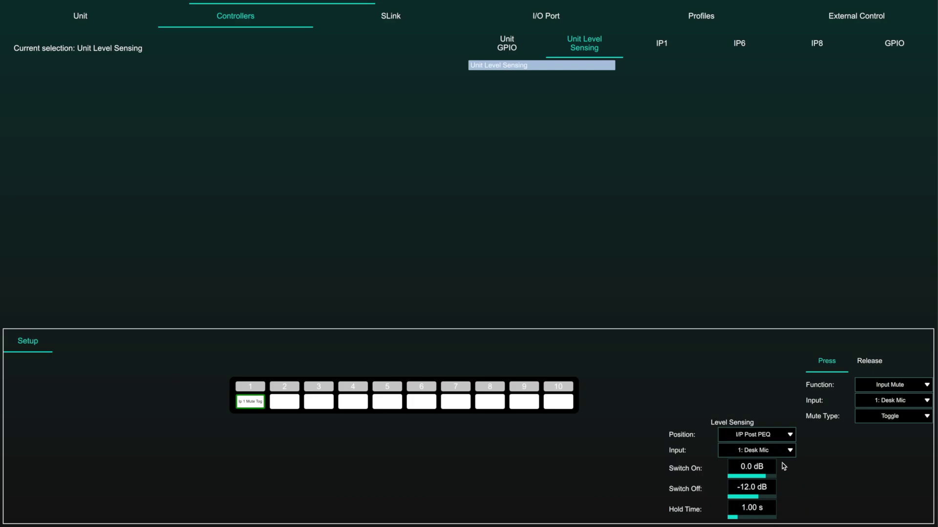
{"action": "left_click", "coordinate": [762, 450]}
{"action": "left_click", "coordinate": [350, 387]}
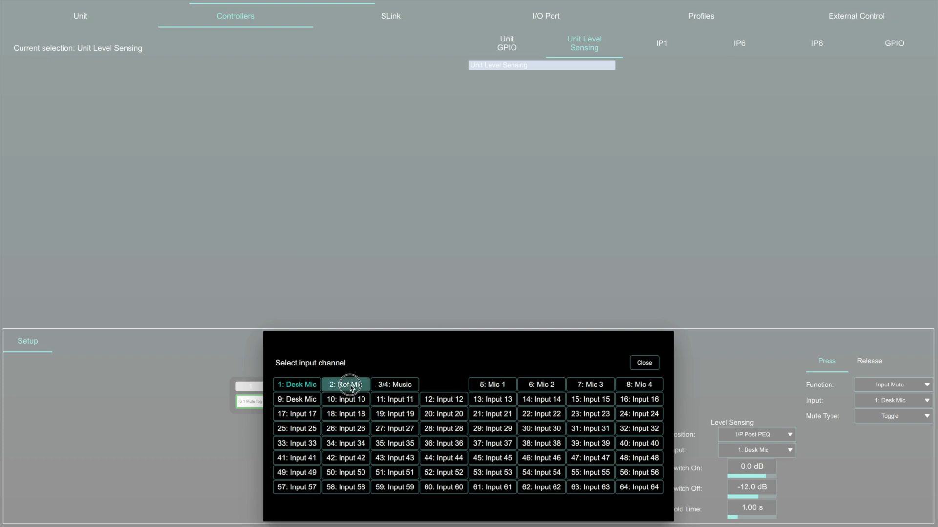